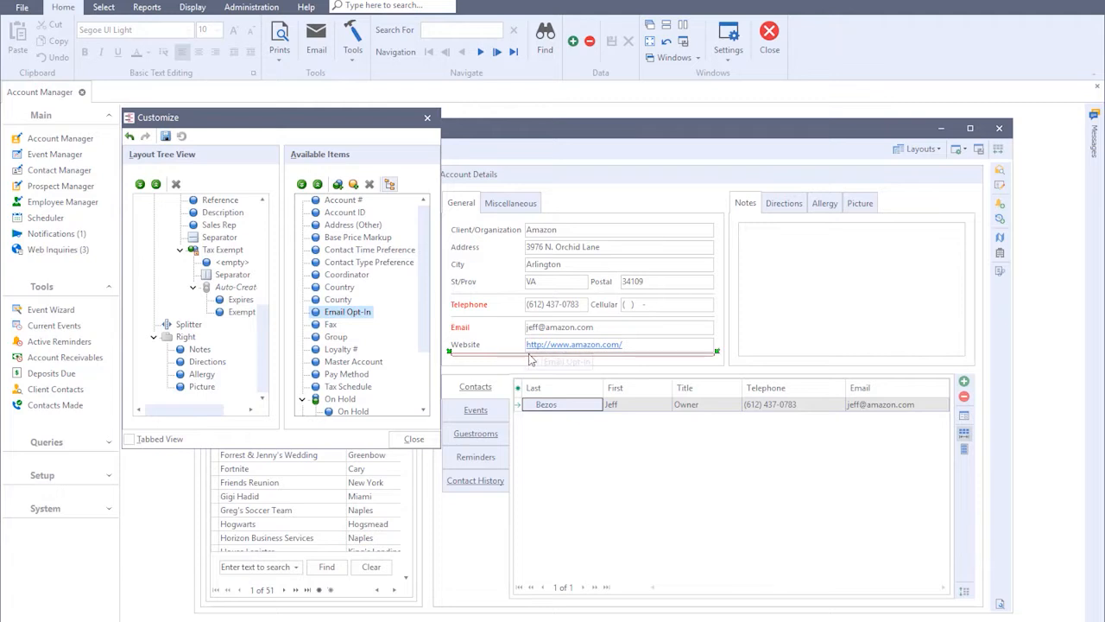
Finish customizing the account layout, then enable Email Opt-In on the Amazon account and save the record
click(414, 439)
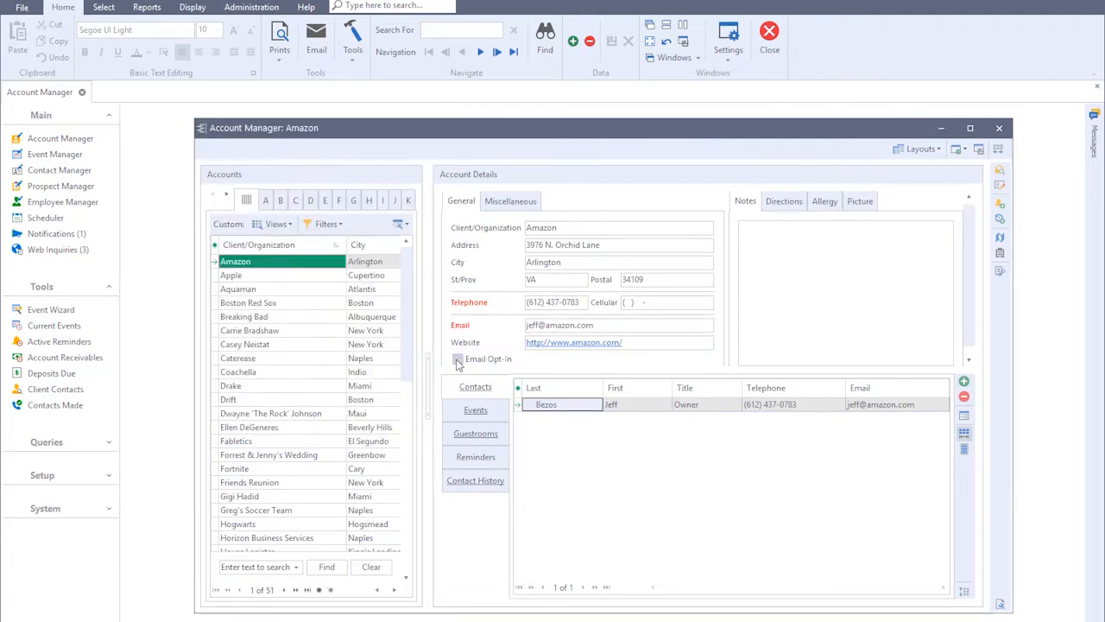
click(457, 359)
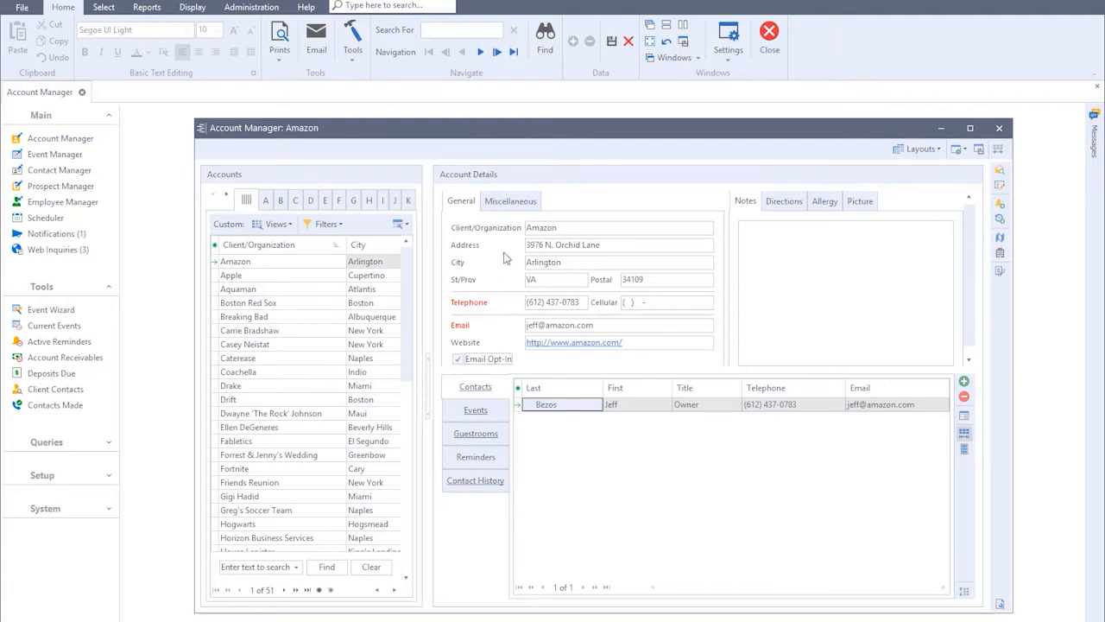
click(612, 45)
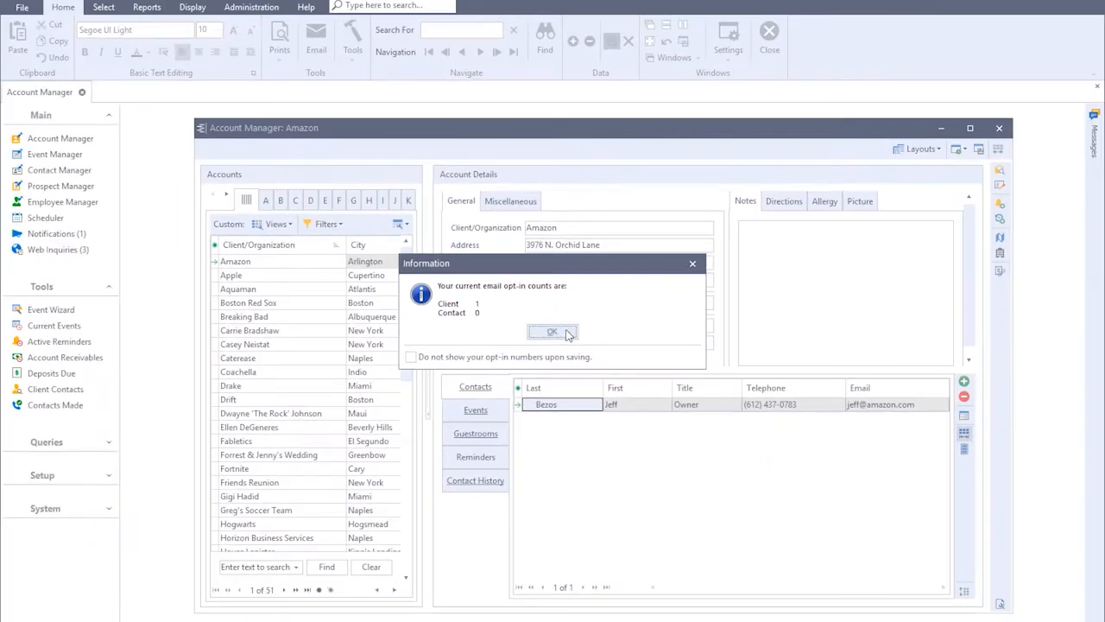
click(552, 333)
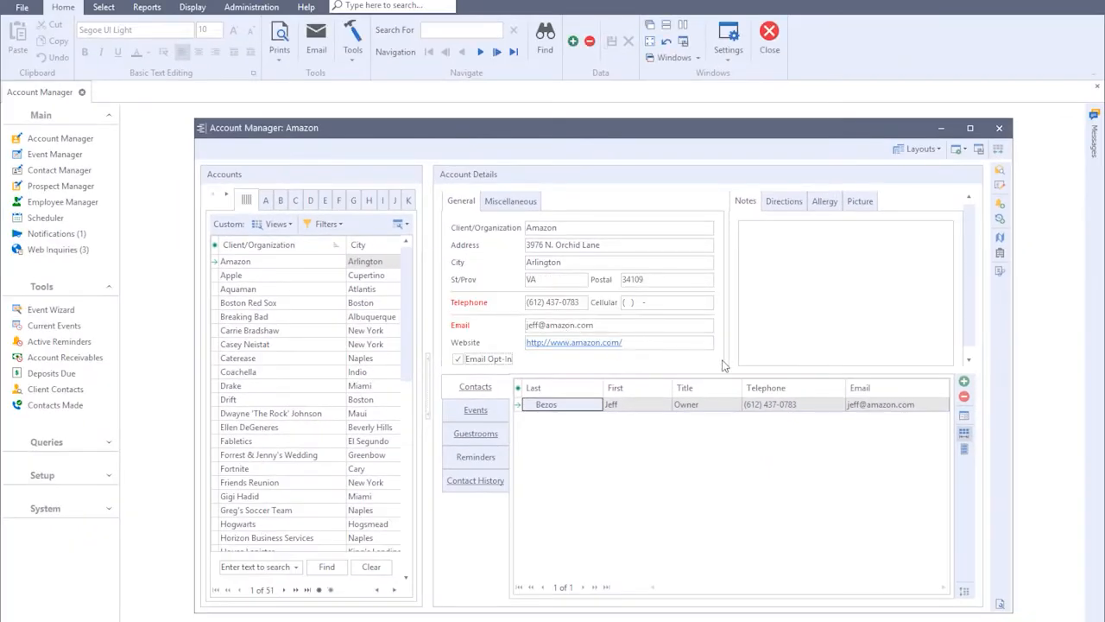
Open the Amazon account's contact details and customize the layout by adding the Email Opt-In item beside the Inactive checkbox
click(964, 418)
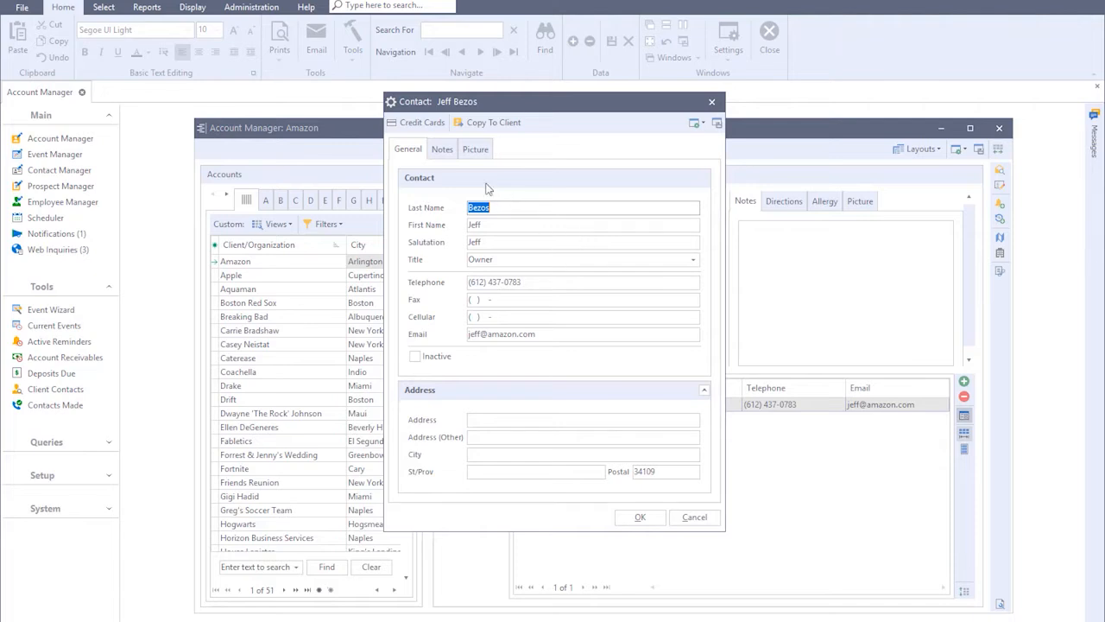
right_click(457, 148)
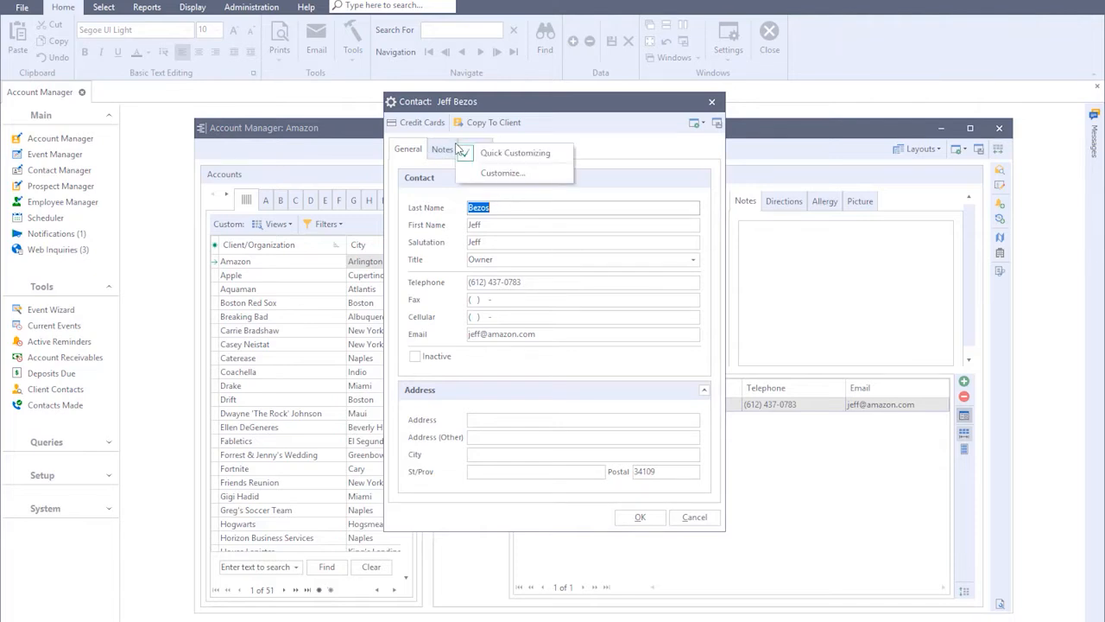
click(502, 173)
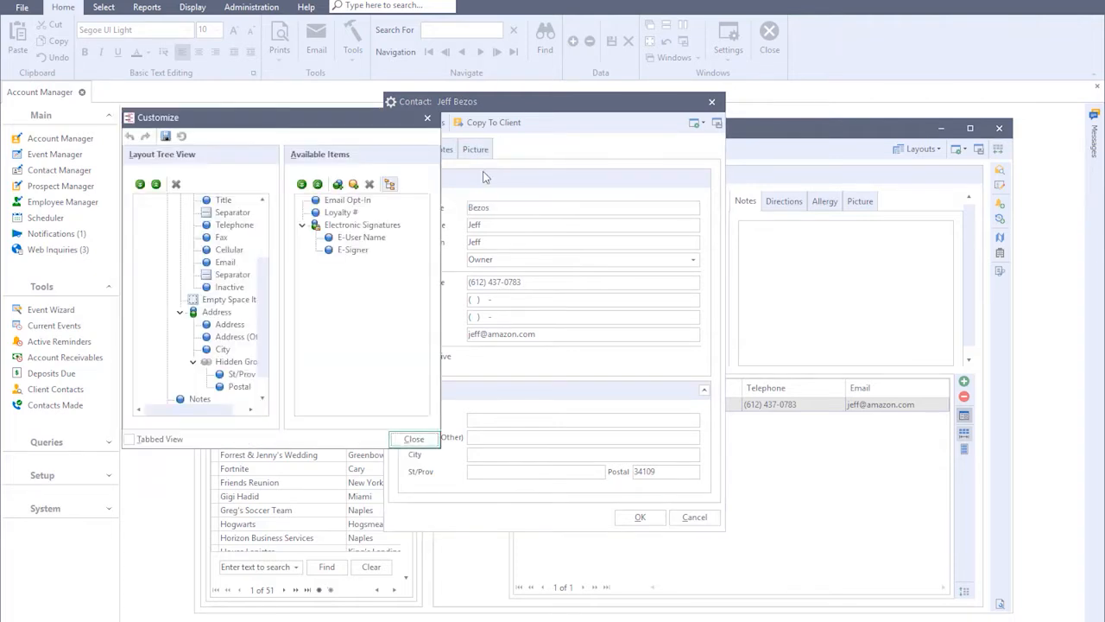
click(357, 200)
mouse_move(358, 200)
mouse_down()
mouse_move(613, 326)
mouse_move(641, 365)
mouse_move(613, 361)
mouse_up()
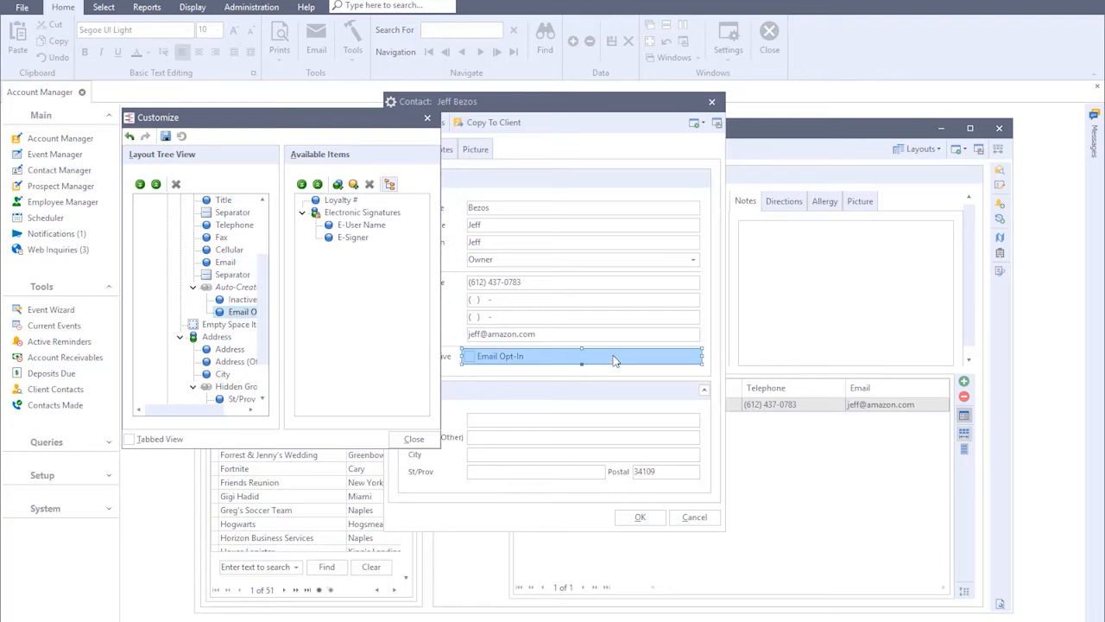
click(421, 439)
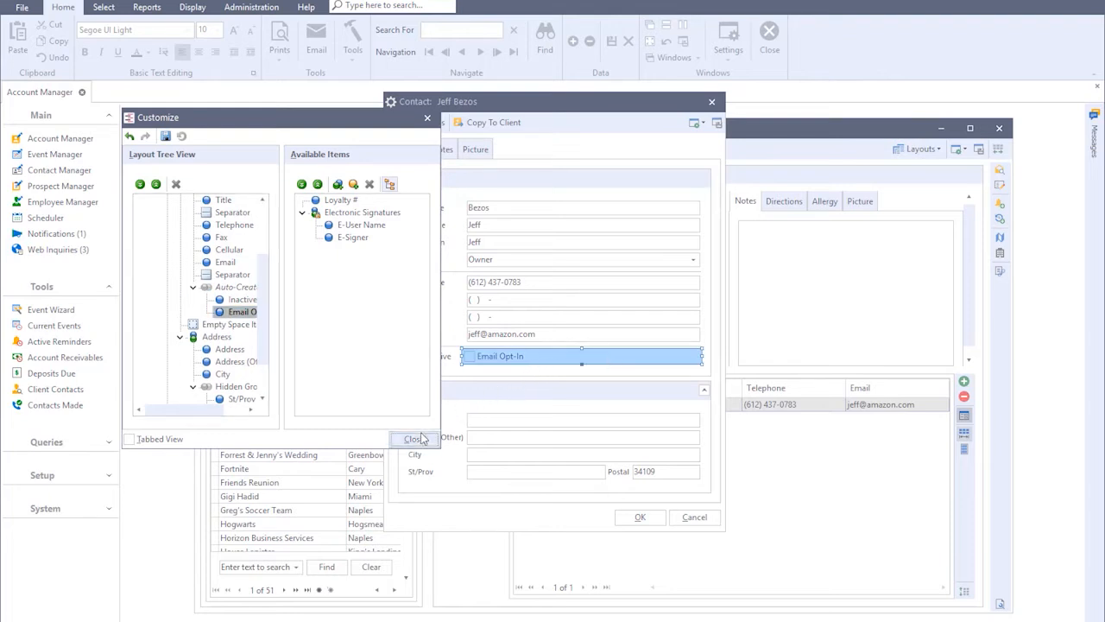
Enable Email Opt-In for the contact and save the contact window settings with the Local option, accepting the contact details
click(469, 357)
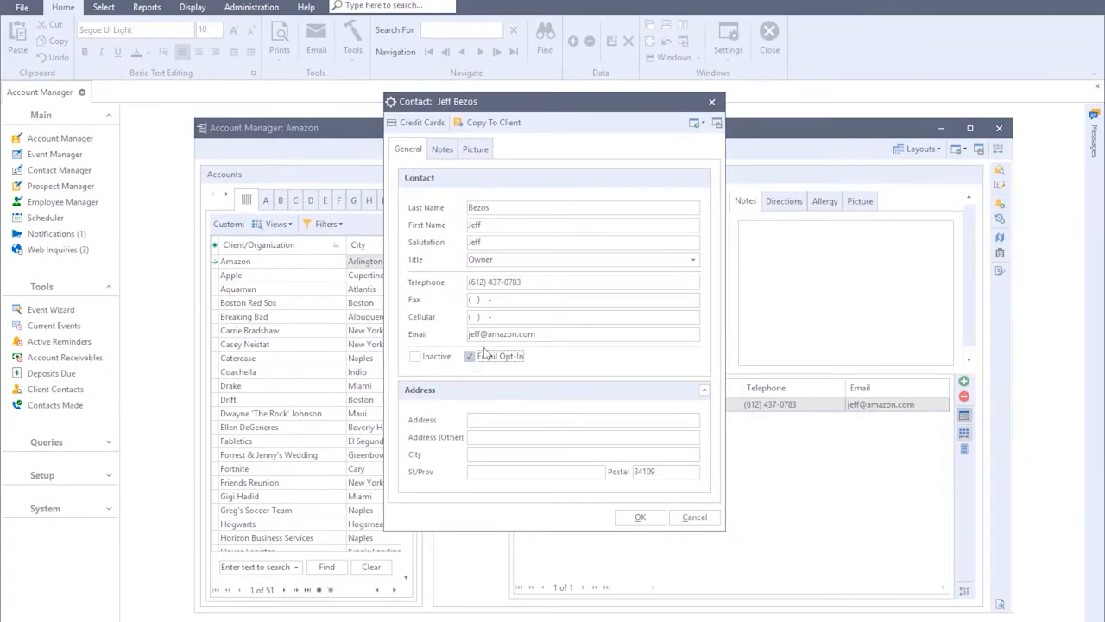
click(716, 124)
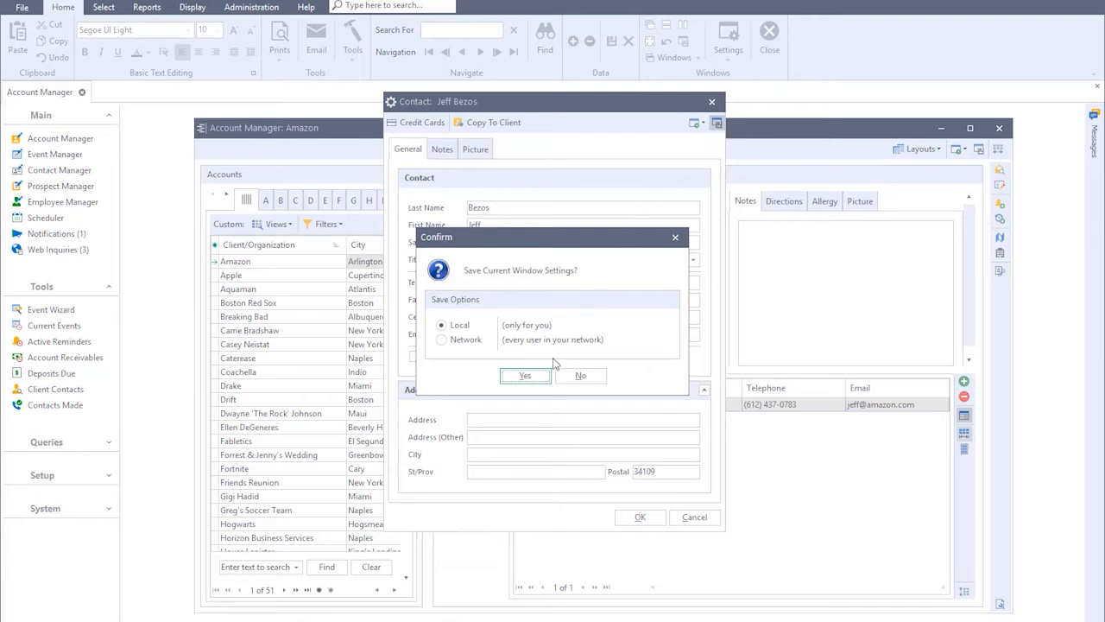
click(525, 375)
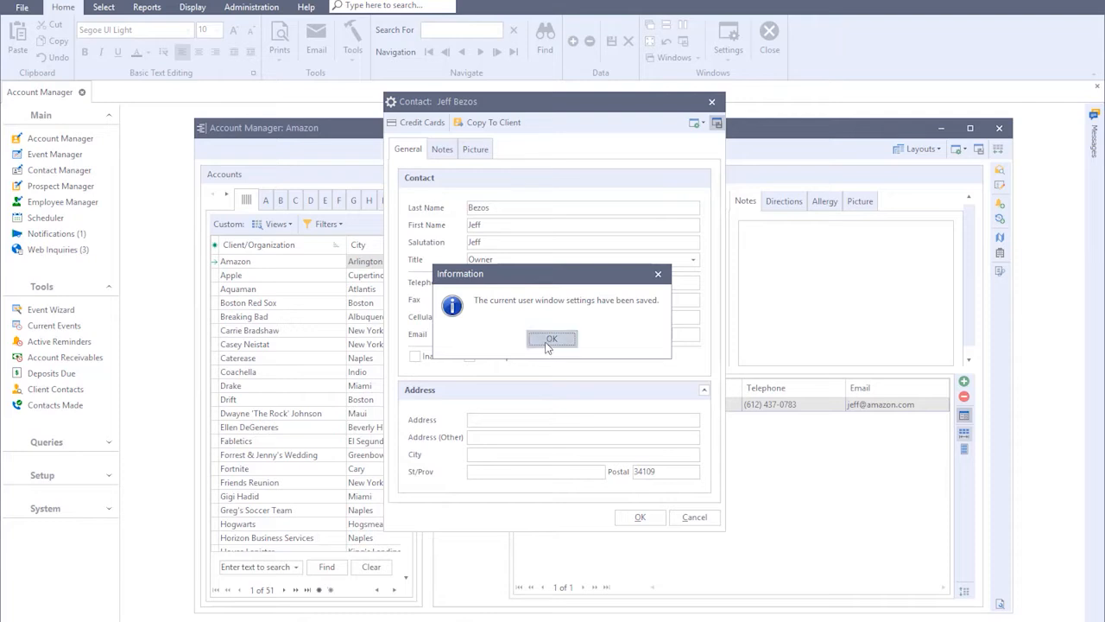
click(547, 341)
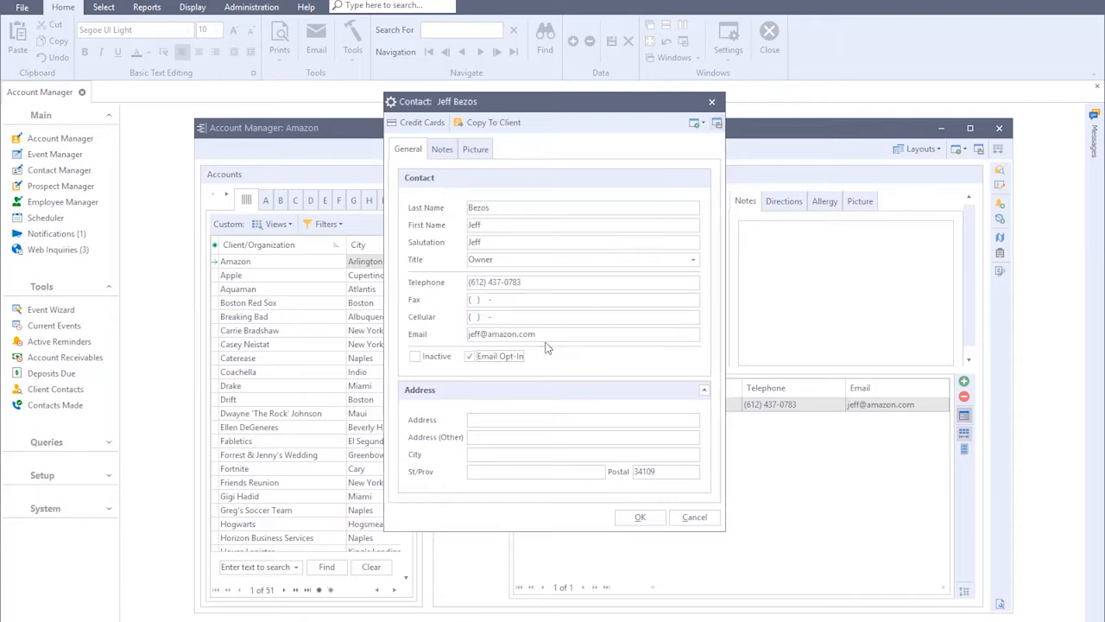
click(629, 516)
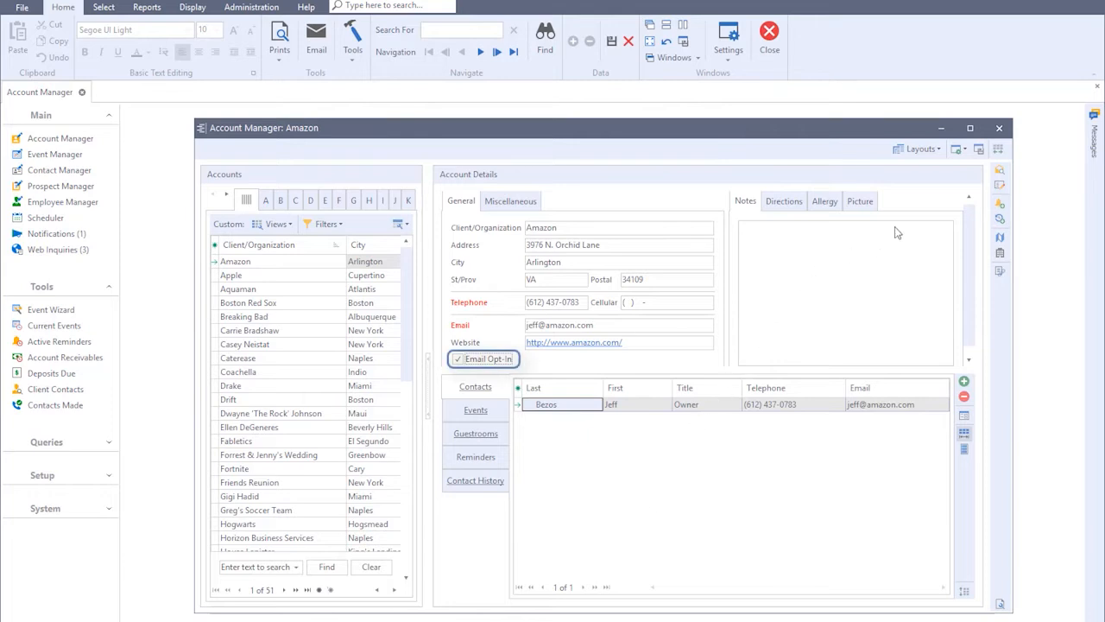
Save the Account Manager window settings with the Local option
click(978, 149)
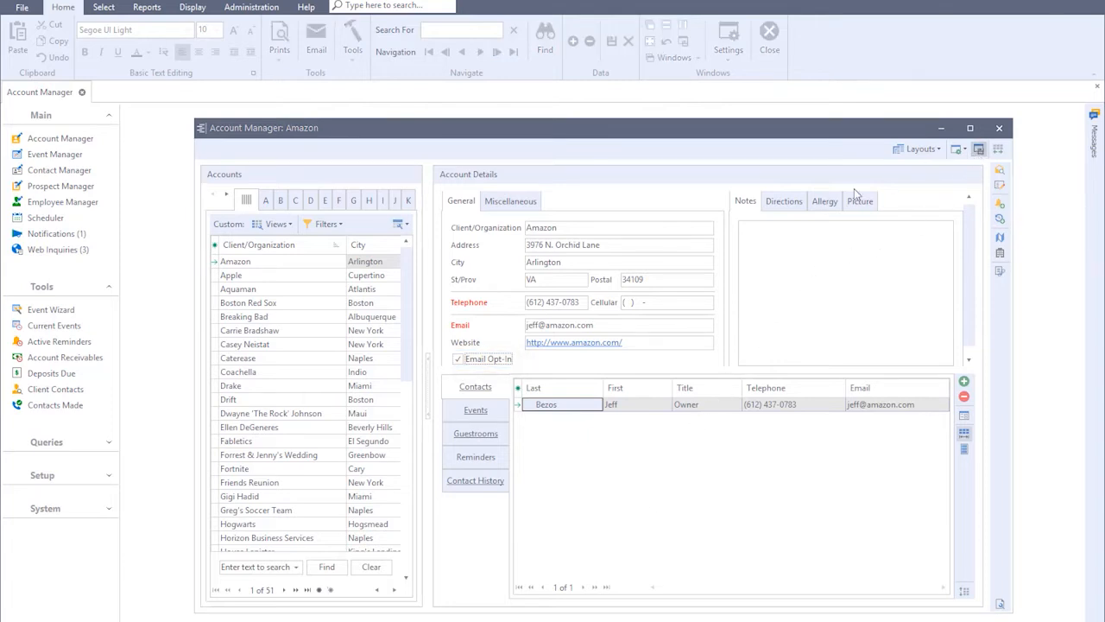
click(526, 375)
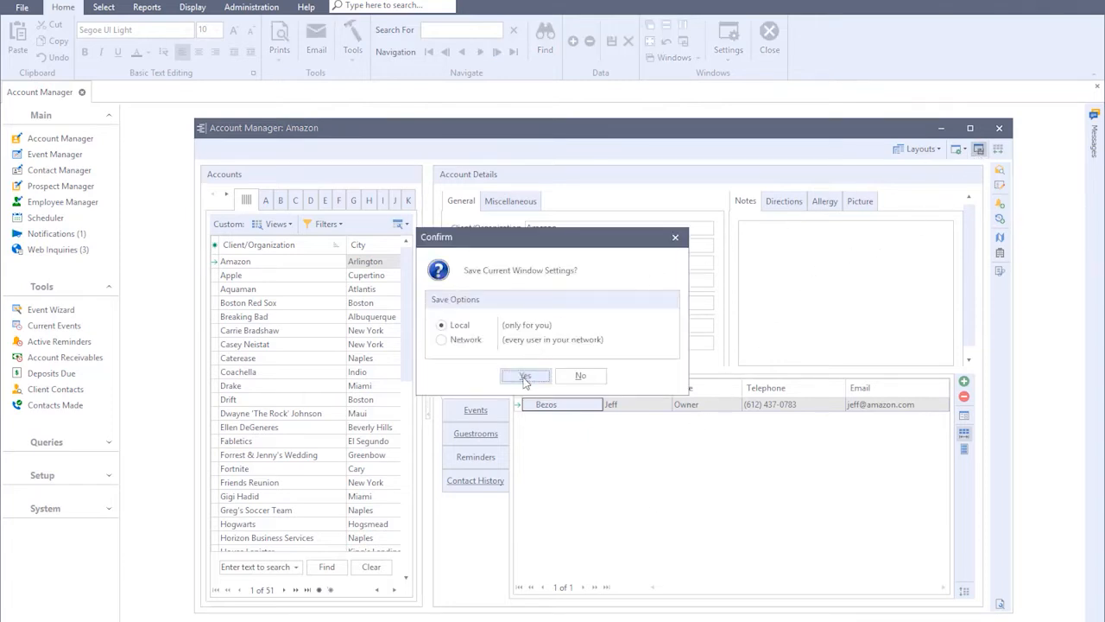
click(549, 341)
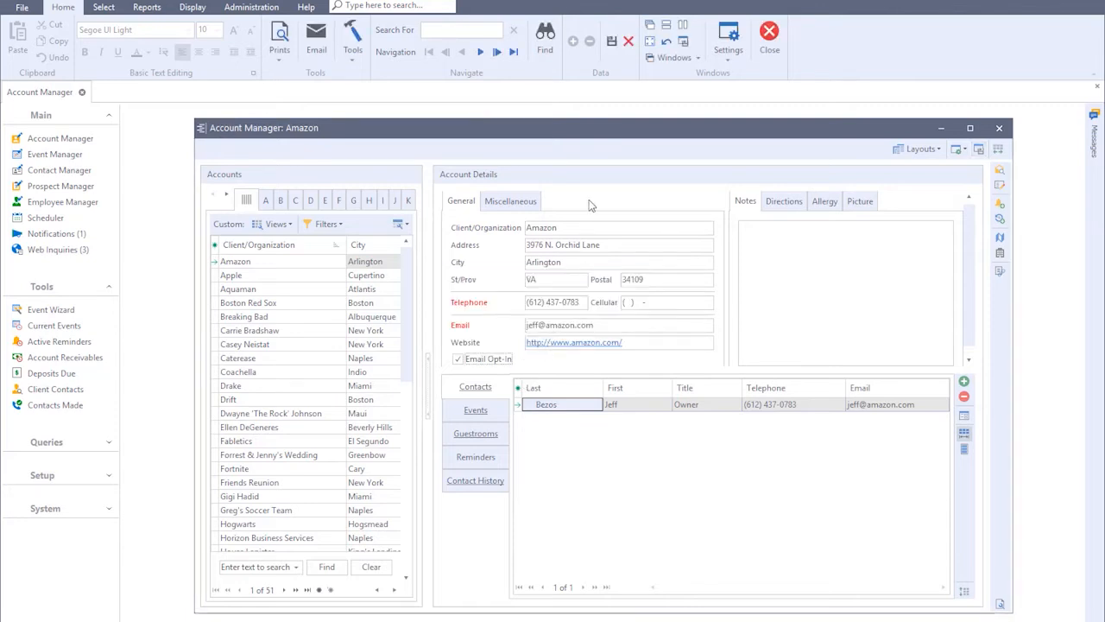
Save the Amazon account, turn off the message showing opt-in numbers upon saving, and close the Account Manager
click(610, 42)
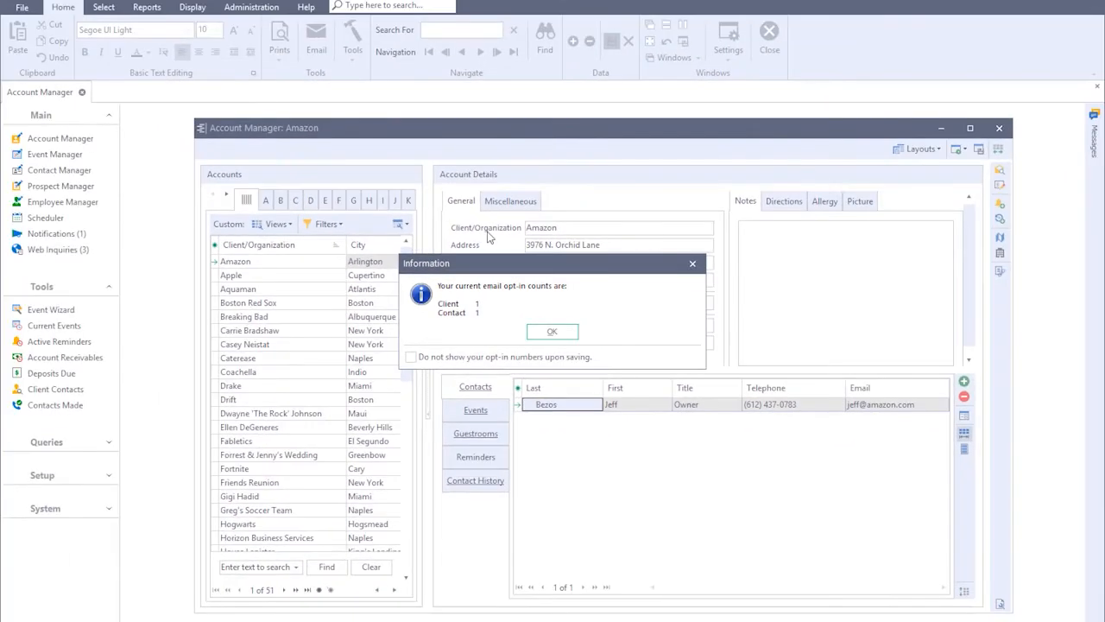
click(411, 356)
click(536, 335)
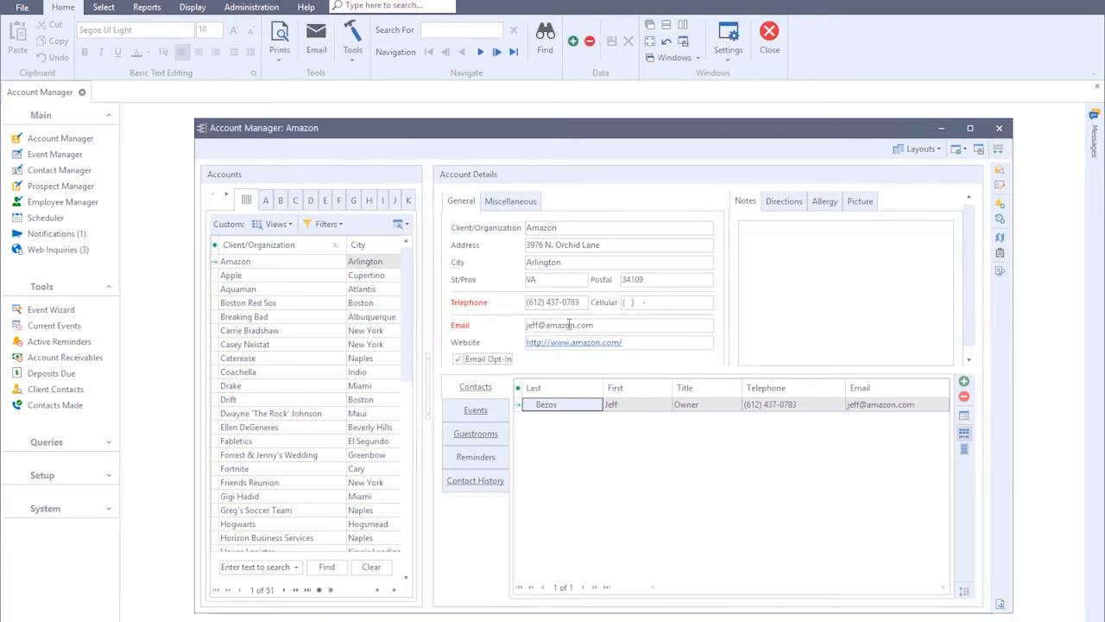
click(998, 130)
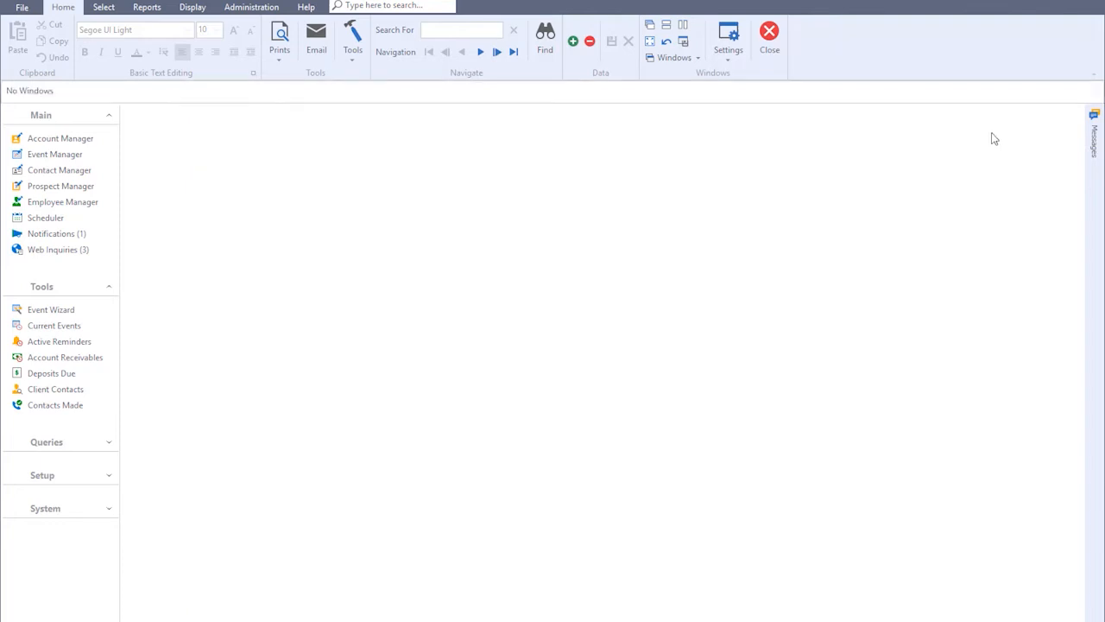
Review the Show Email Opt-In Message setting among the message options in User Preferences
right_click(500, 233)
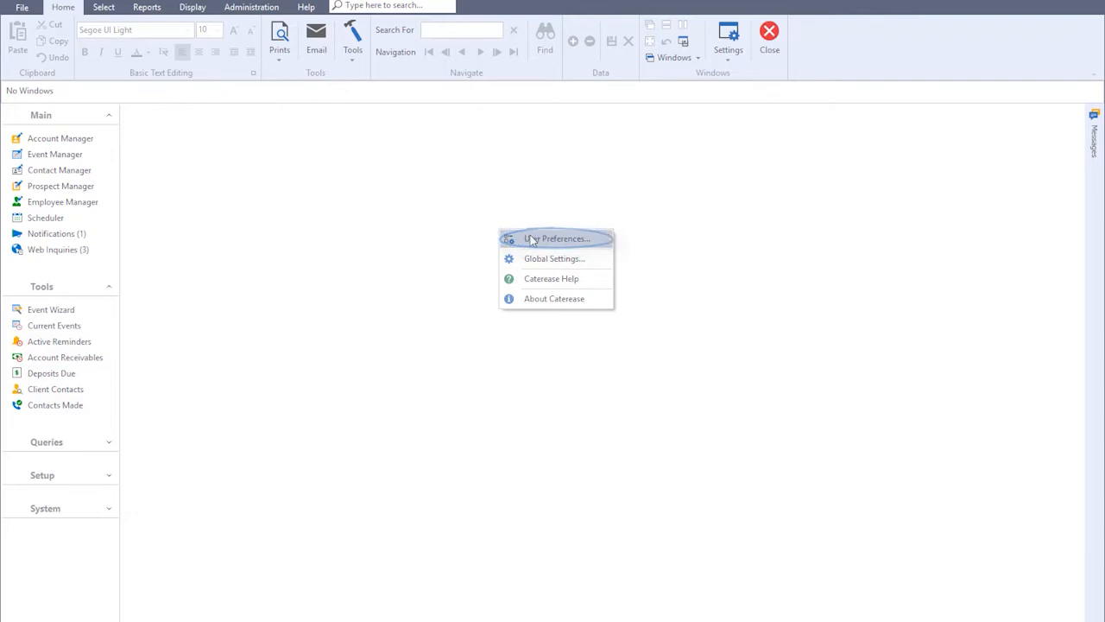
click(530, 239)
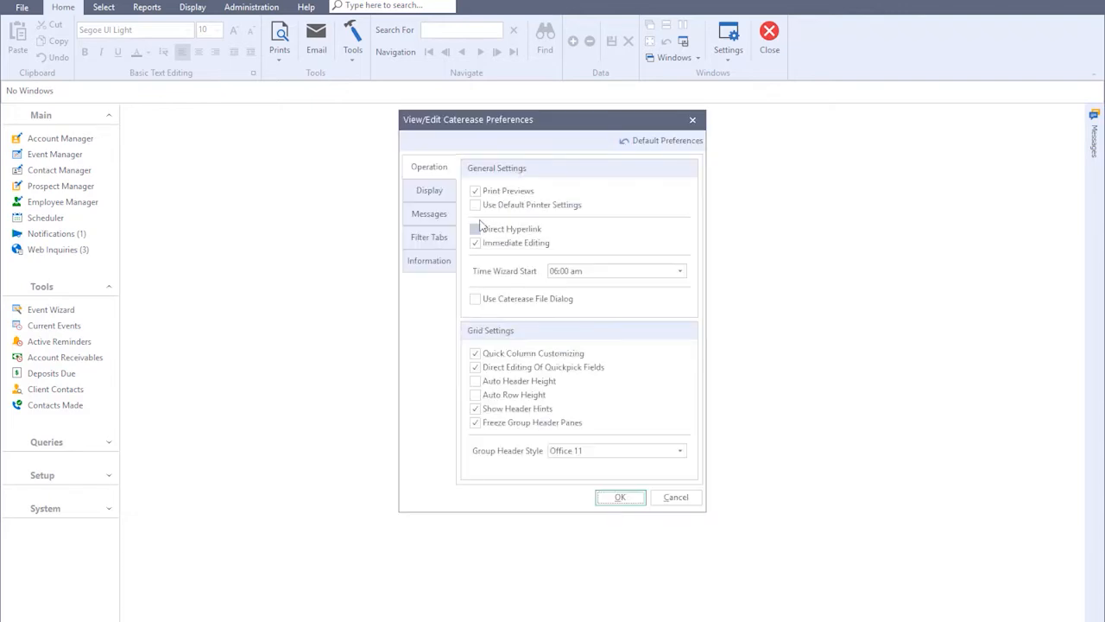
click(448, 218)
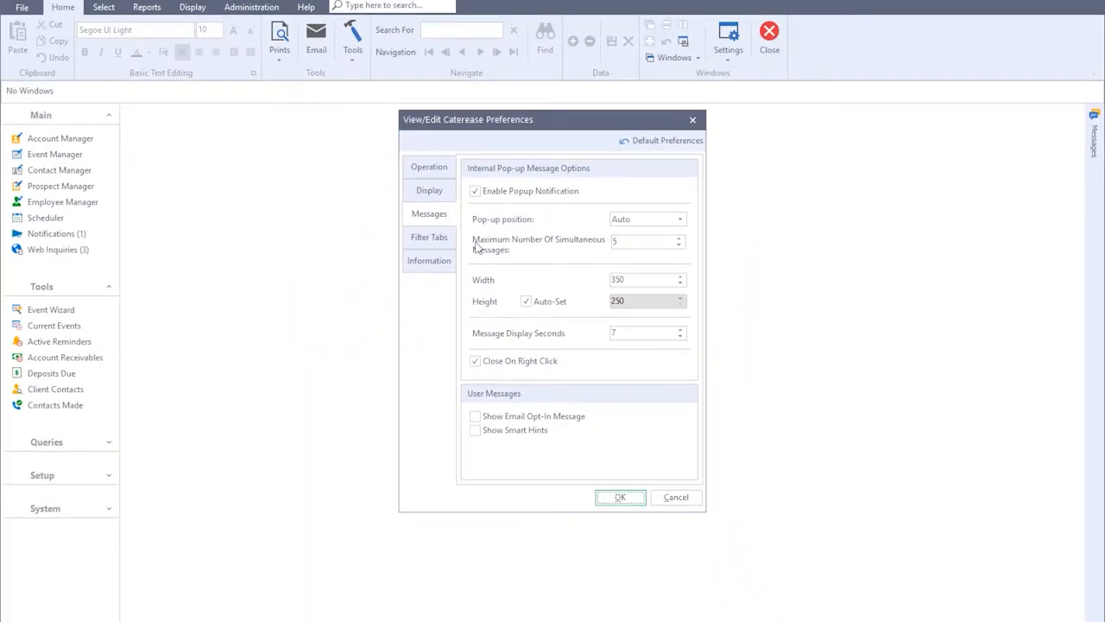
click(615, 498)
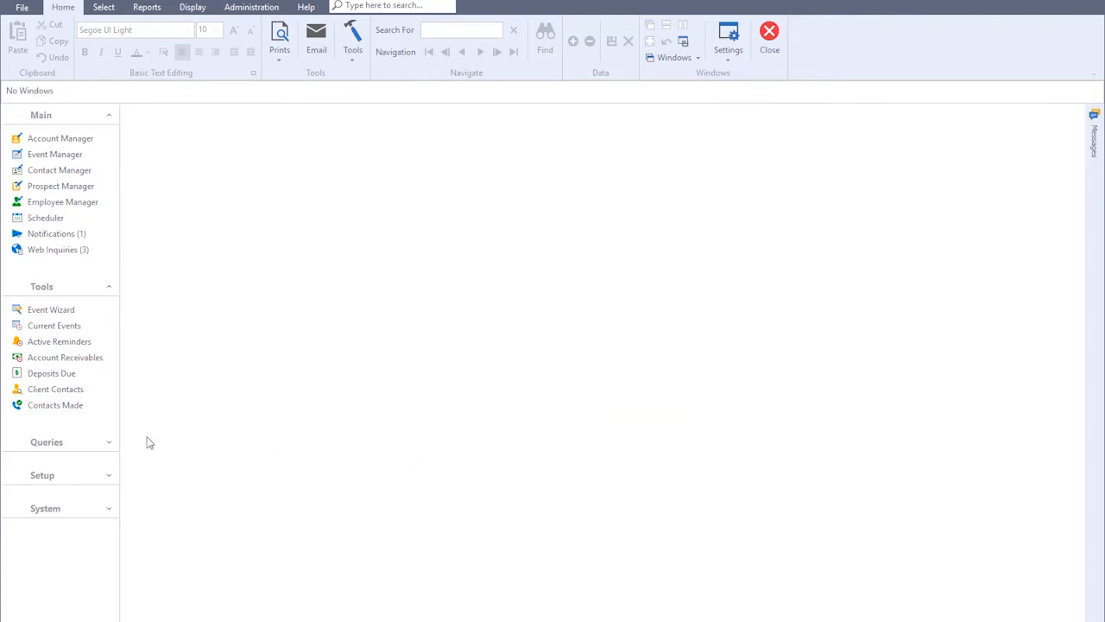
Run an Account Query with no include or exclude options and add the Email Opt-In column to the results
click(110, 443)
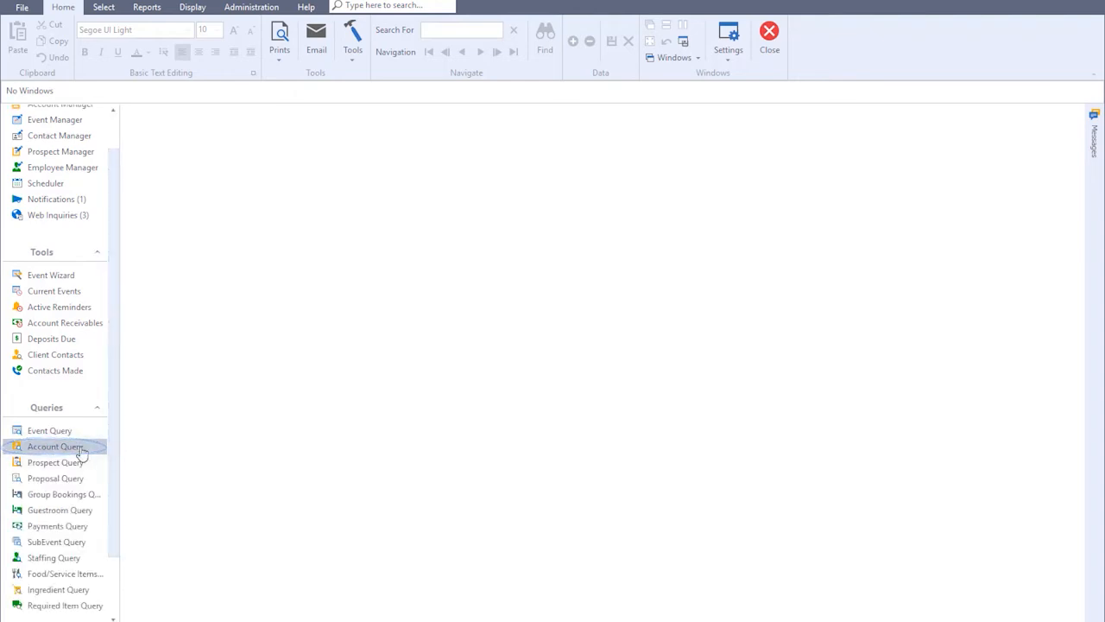
click(82, 451)
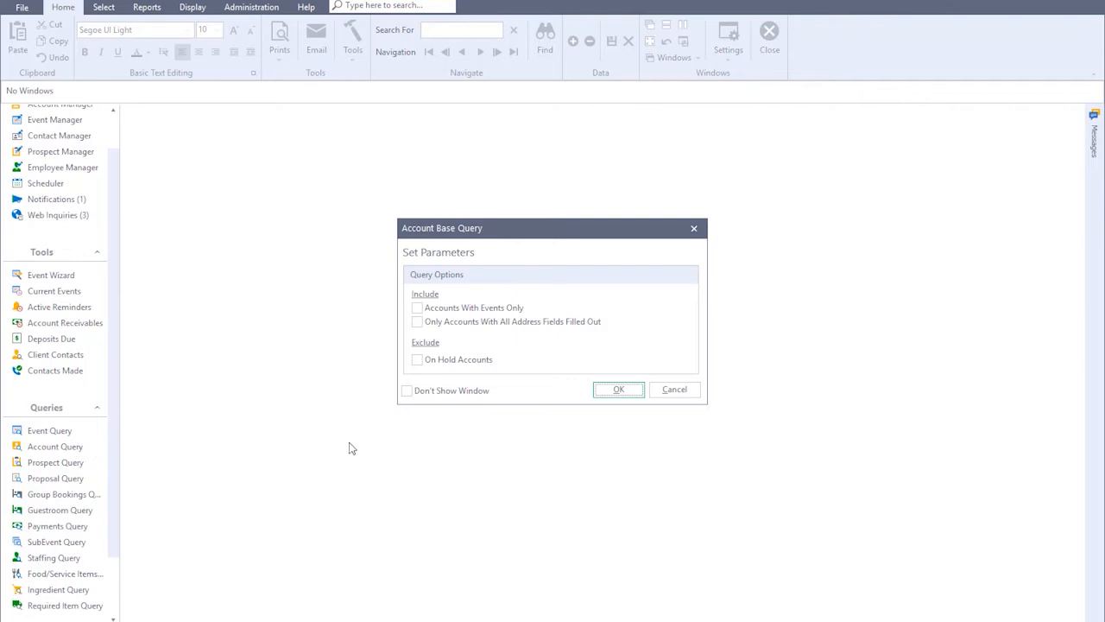
click(604, 393)
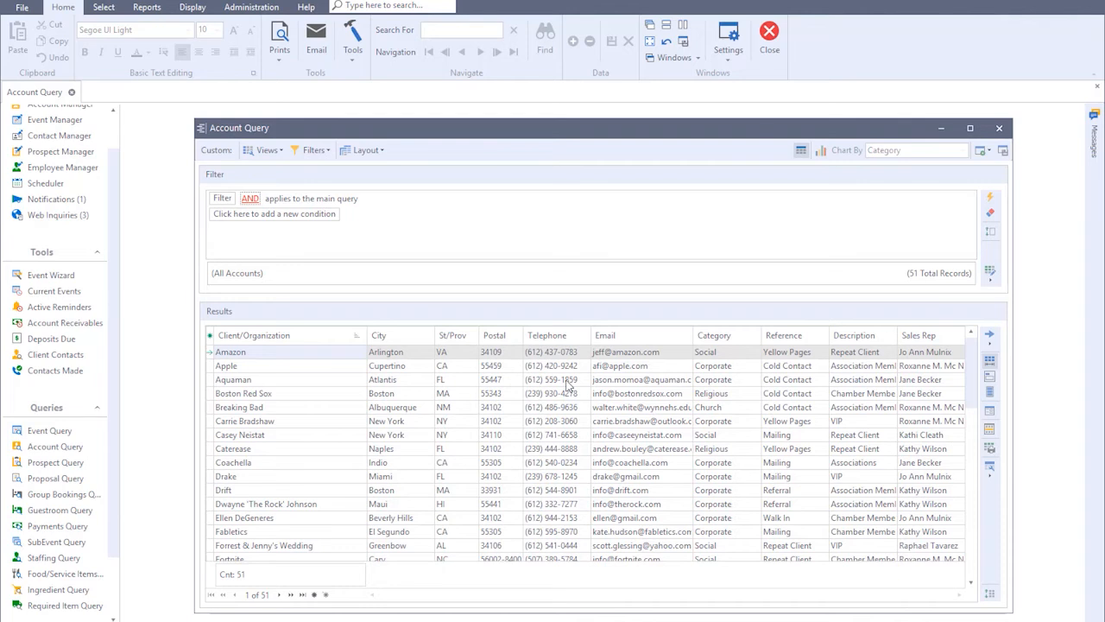
click(211, 336)
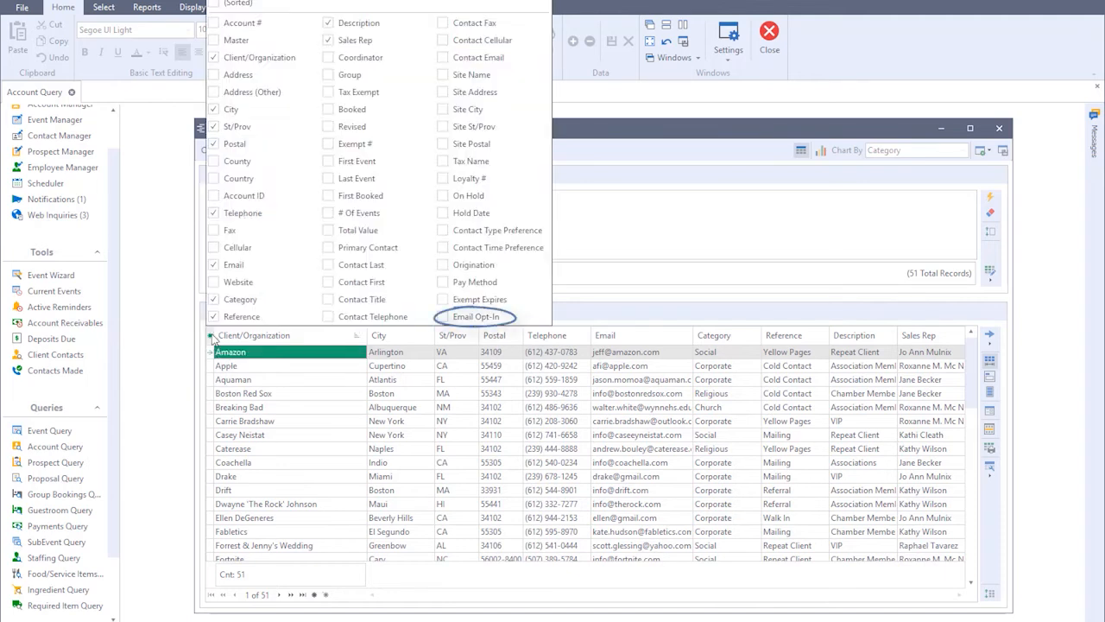
click(441, 318)
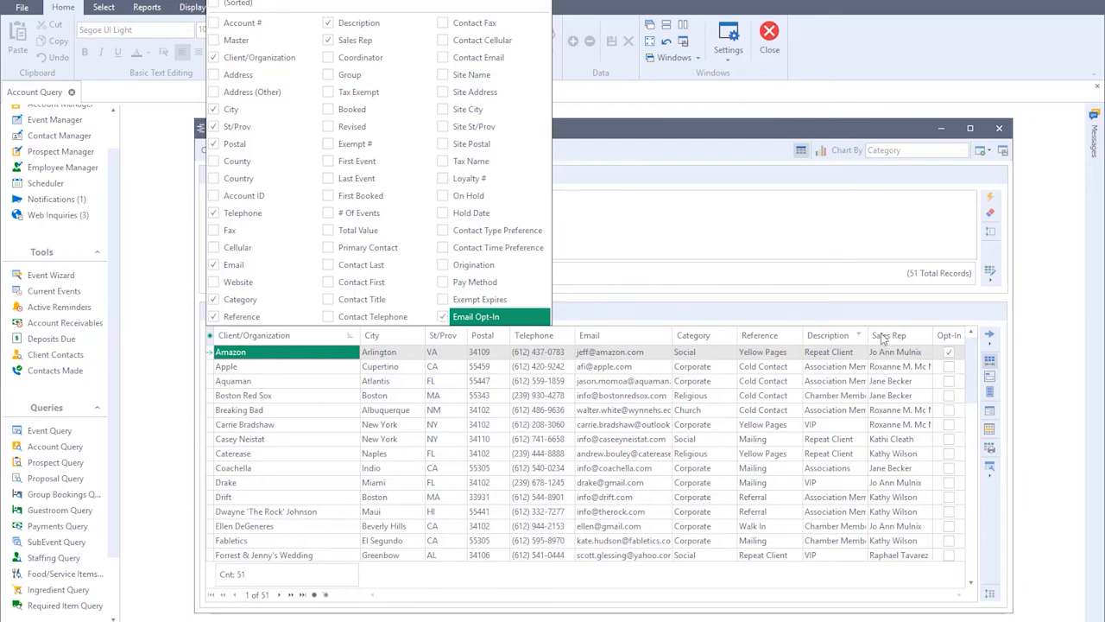
Filter the query results by True in the Opt-In column, and clear that filter again
click(956, 335)
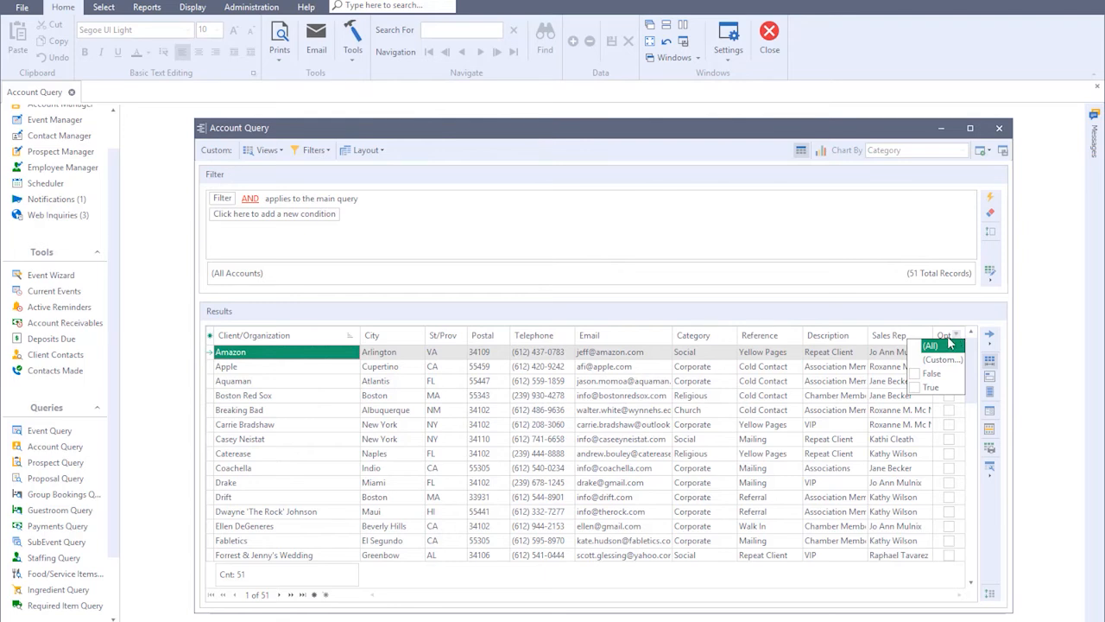
click(916, 388)
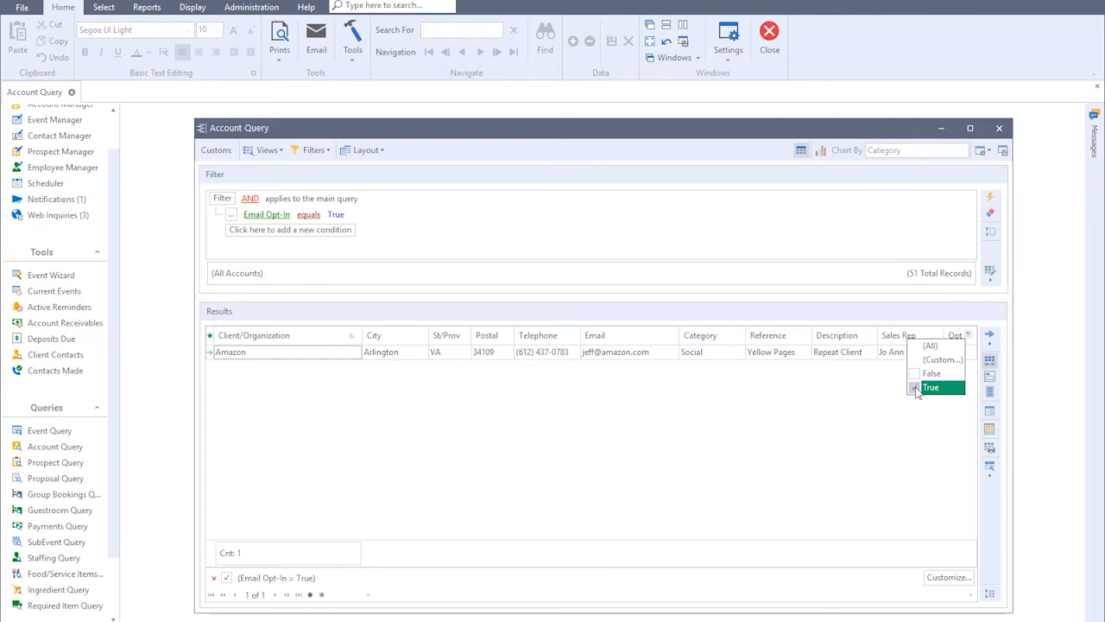
click(916, 387)
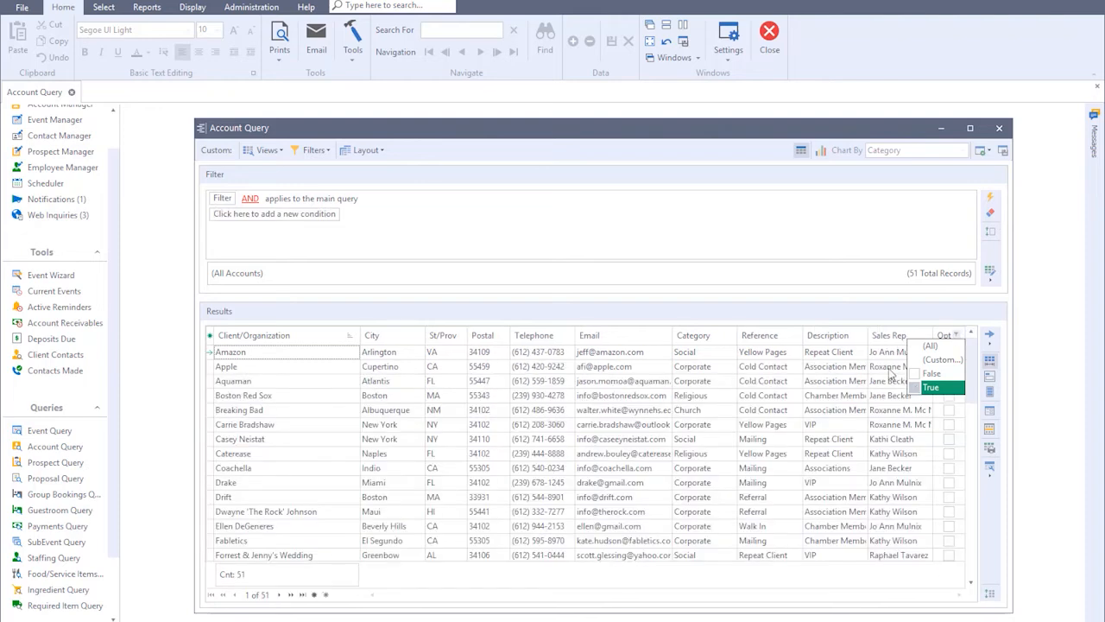
Apply the predefined Email Opt-Ins filter to the account query, and close the query along with the expanded Queries group
click(306, 151)
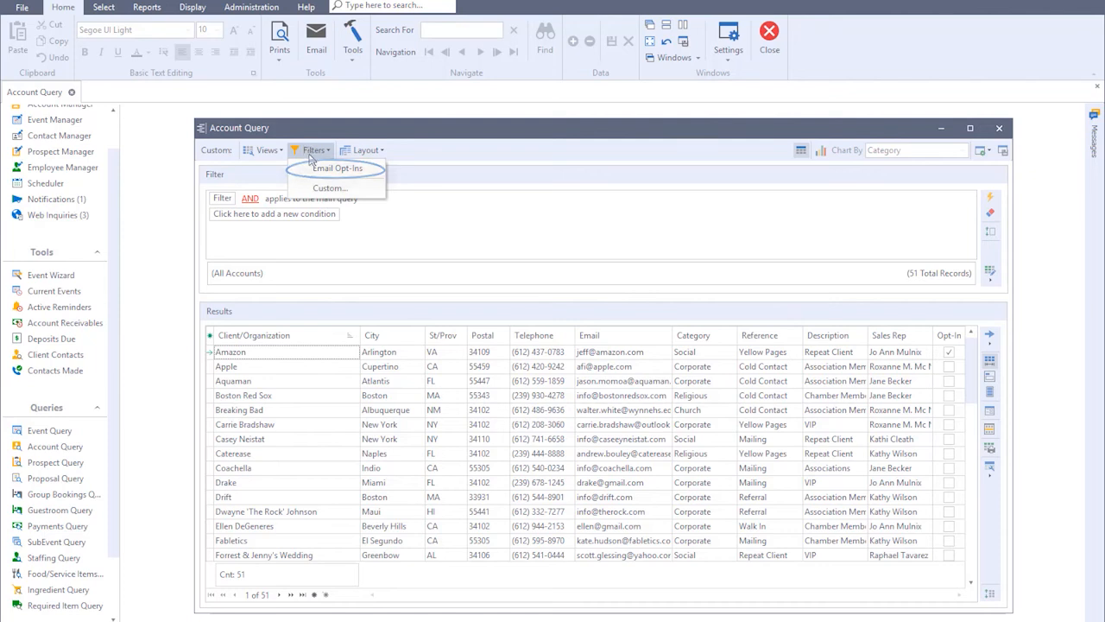
click(319, 168)
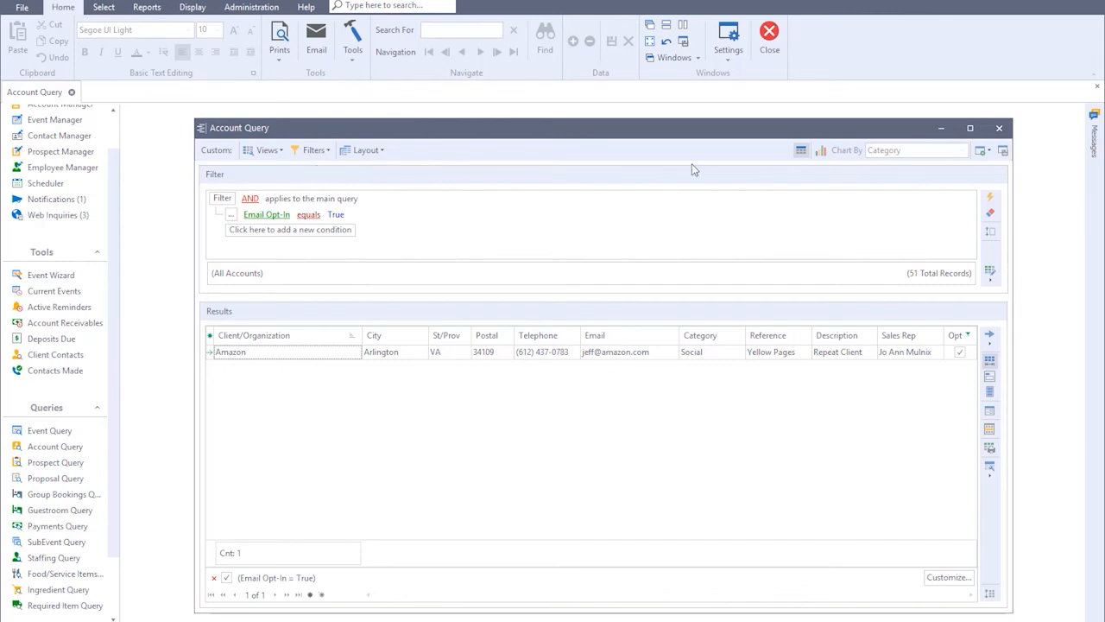
click(996, 128)
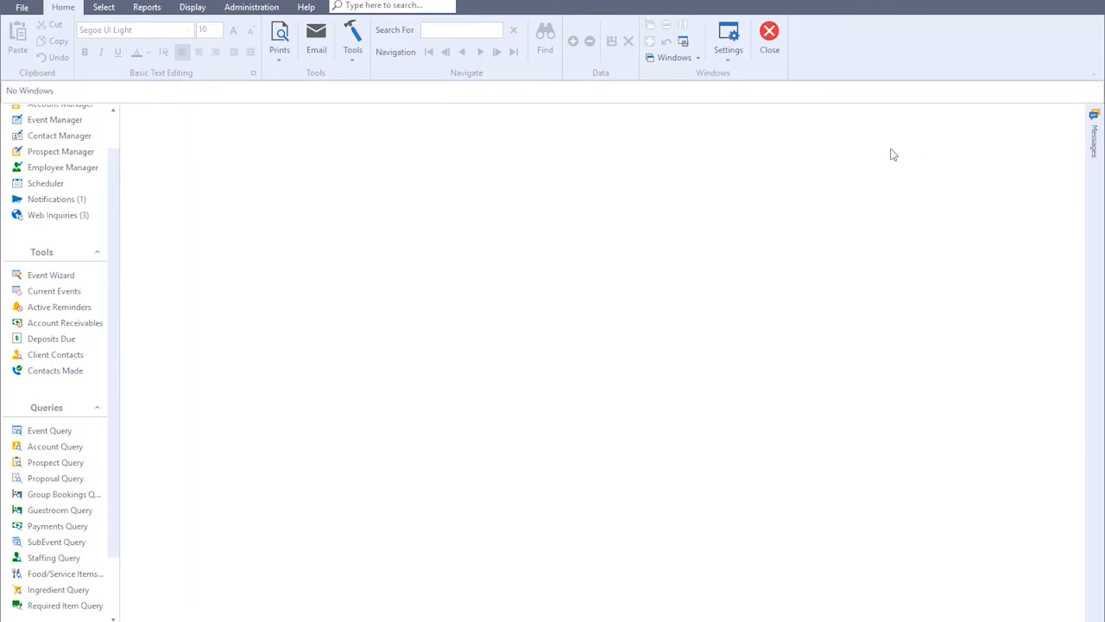
click(98, 407)
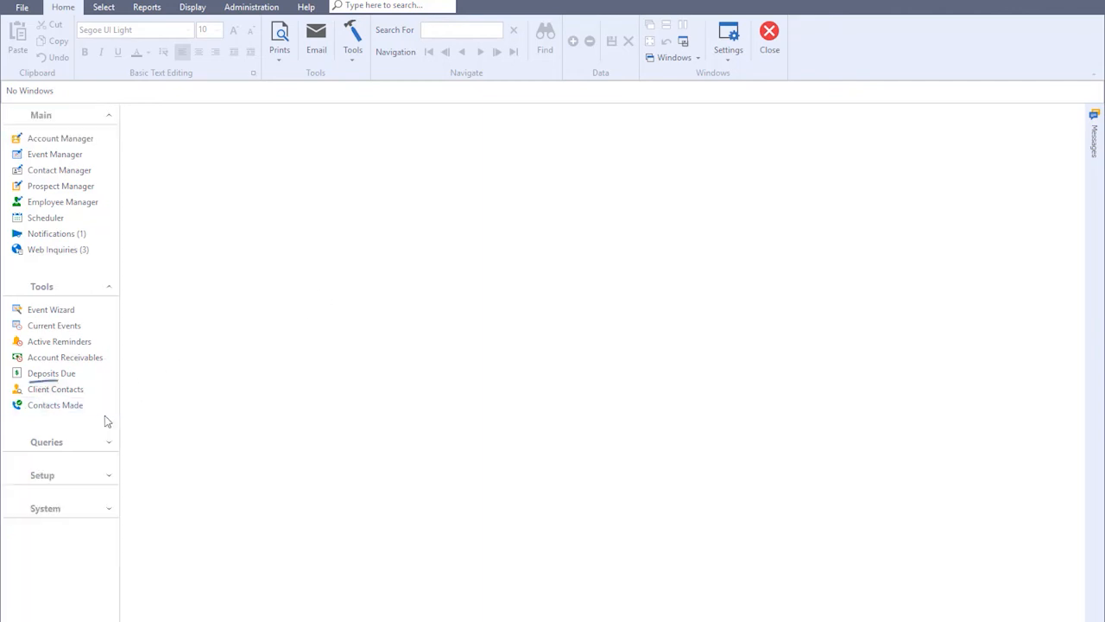